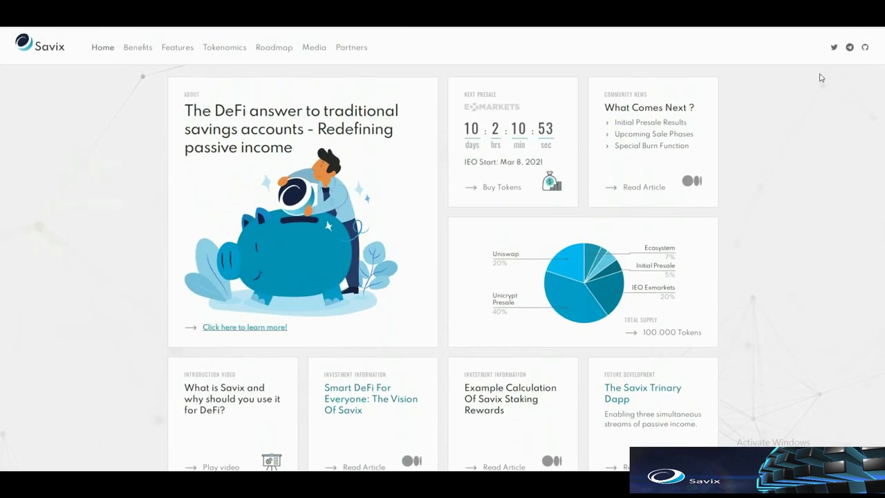
Move from the Savix home page to the Benefits section.
left_click(138, 47)
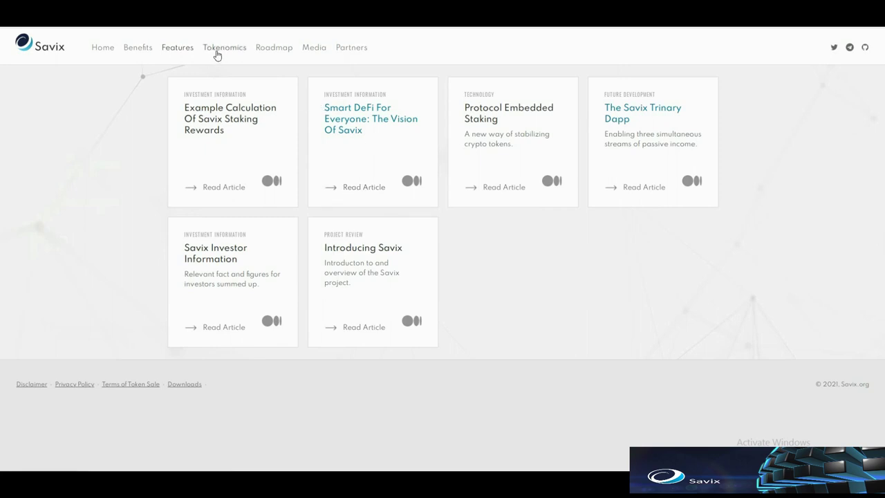
View the Tokenomics section, then the Roadmap's eight milestone cards.
left_click(217, 54)
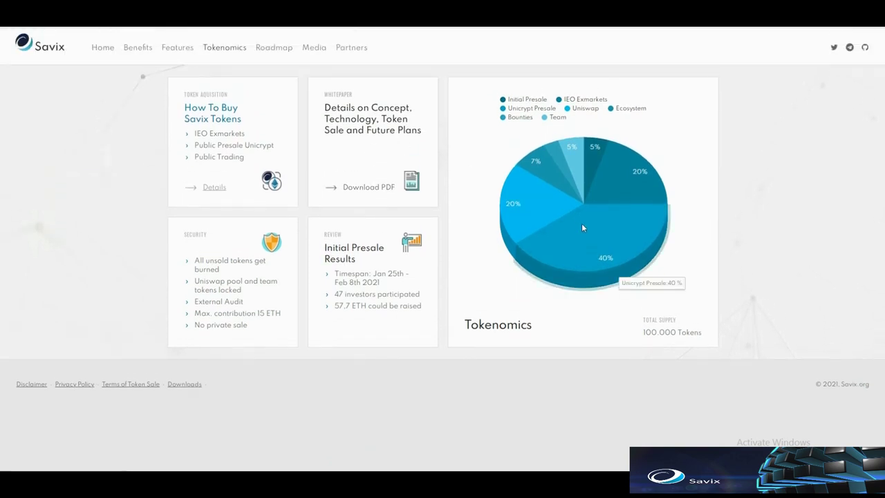
left_click(273, 47)
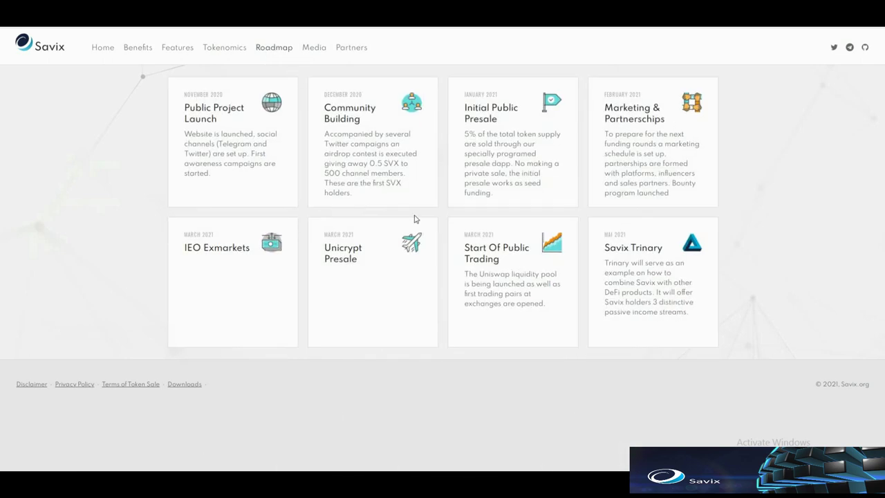
scroll(416, 218, "down", 1)
scroll(416, 218, "up", 1)
View the Media announcement videos, then the Partners section's launchpad and listing cards.
left_click(314, 47)
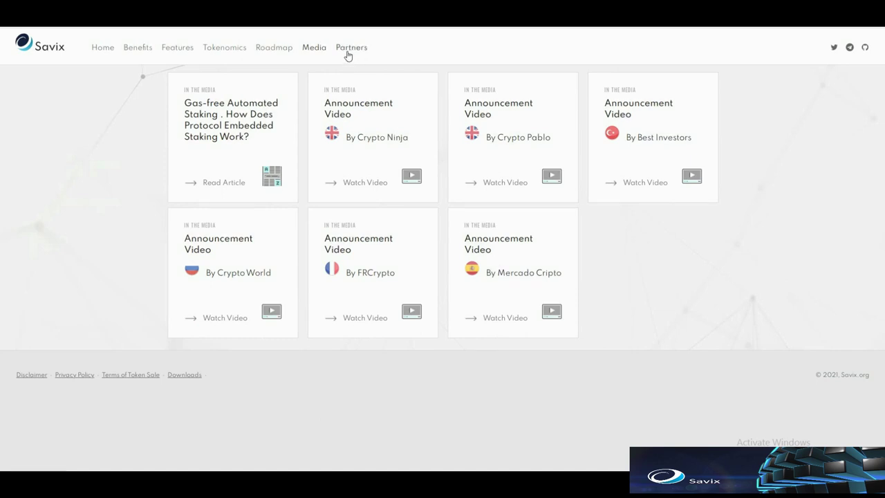
left_click(351, 47)
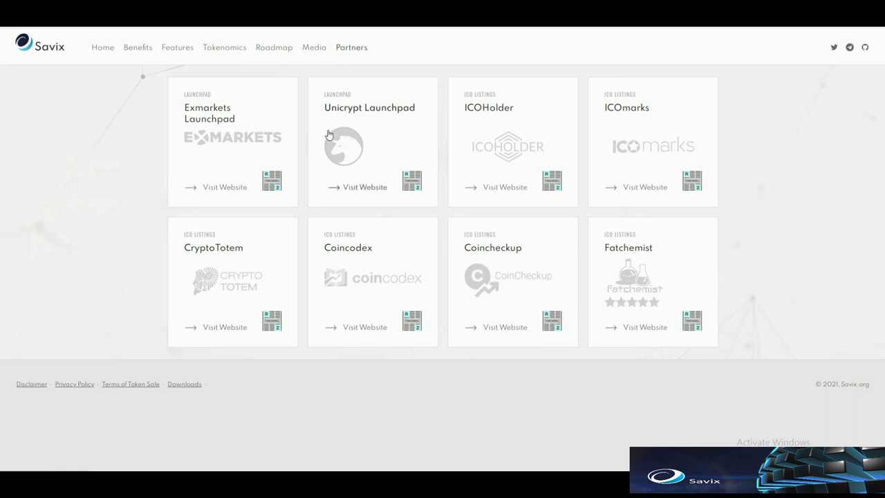